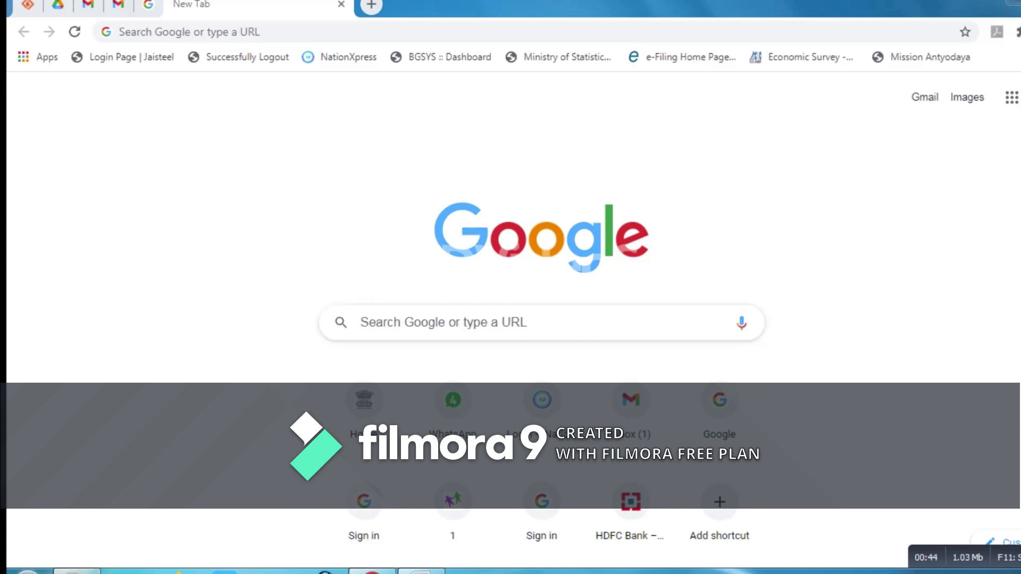
Bring the Mail folder window with the mbox viewer and Takeout ZIP to the front.
left_click(77, 572)
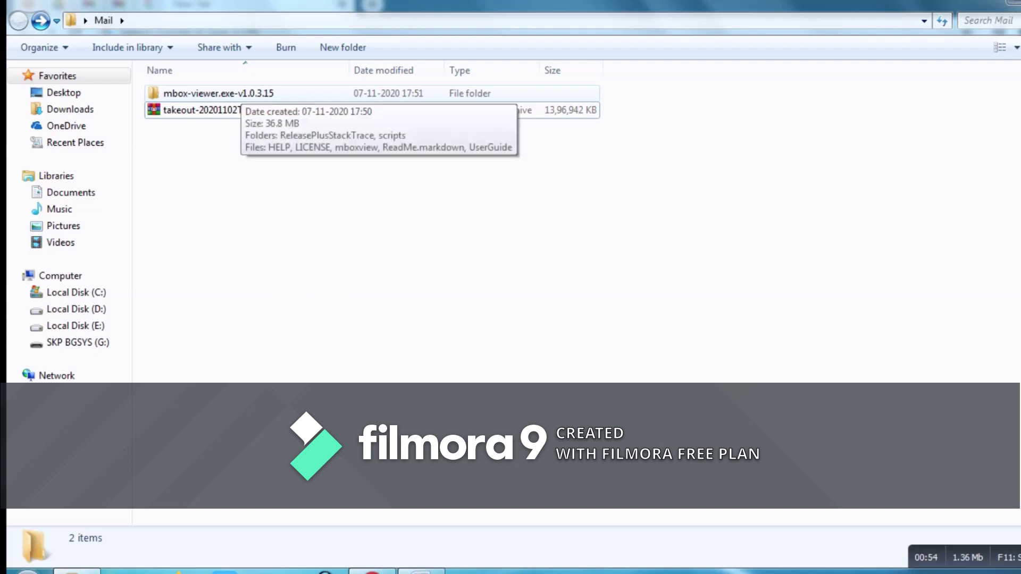
left_click(240, 94)
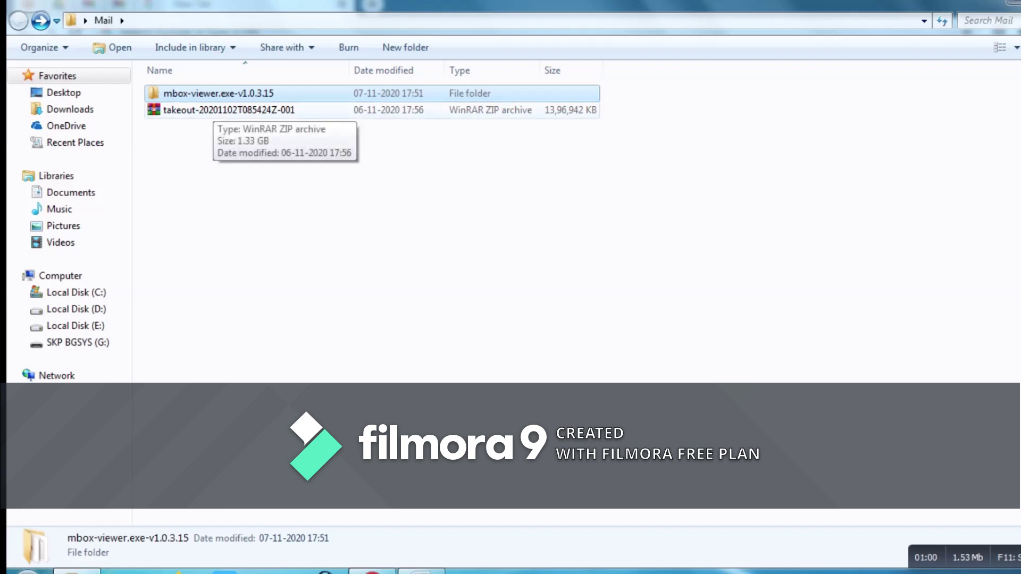
left_click(215, 111)
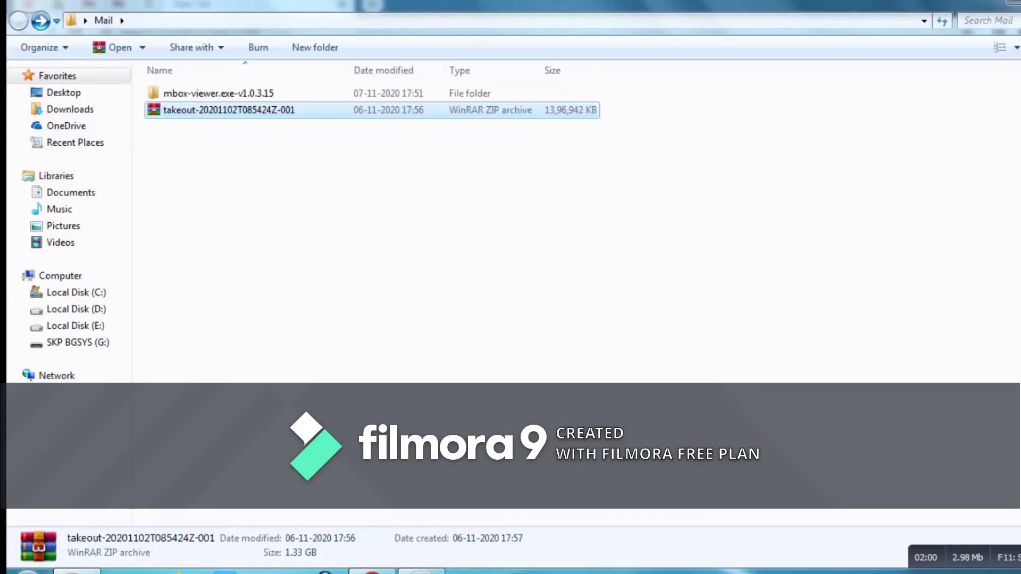
Extract takeout-20201102T085424Z-001 here, then select the new Takeout and mbox-viewer.exe-v1.0.3.15 folders.
right_click(207, 110)
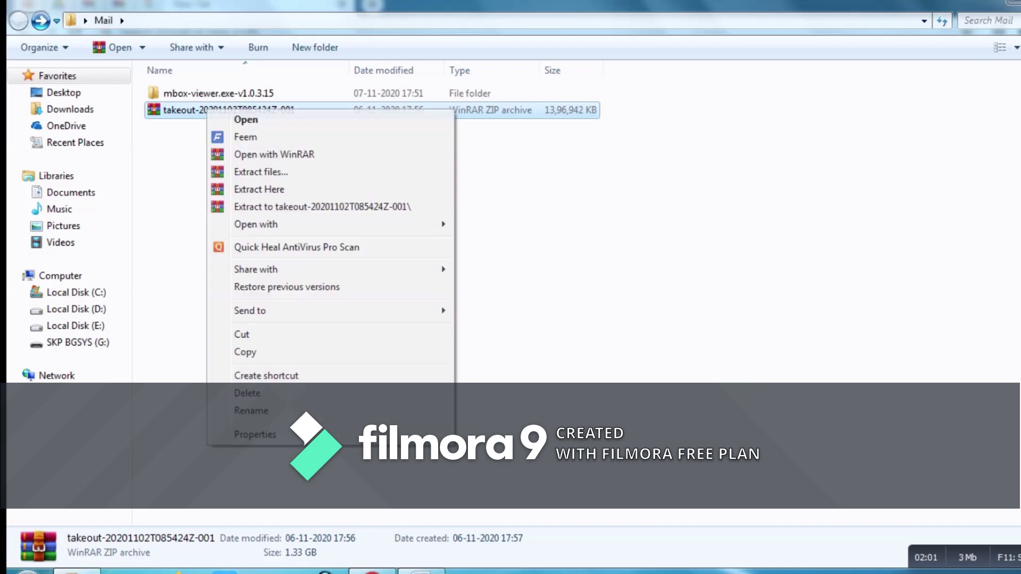
key("Down")
key("Return")
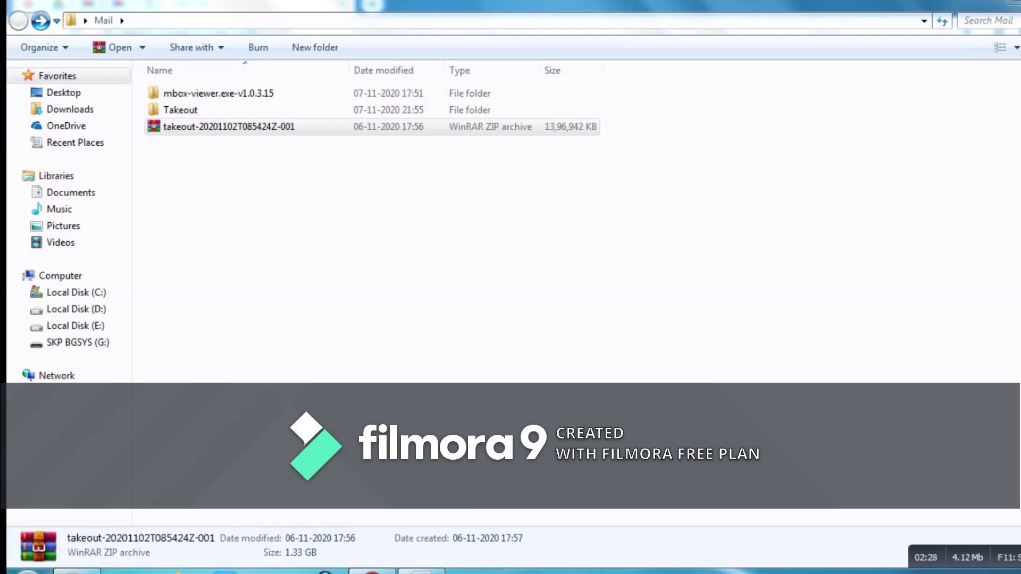
left_click(229, 127)
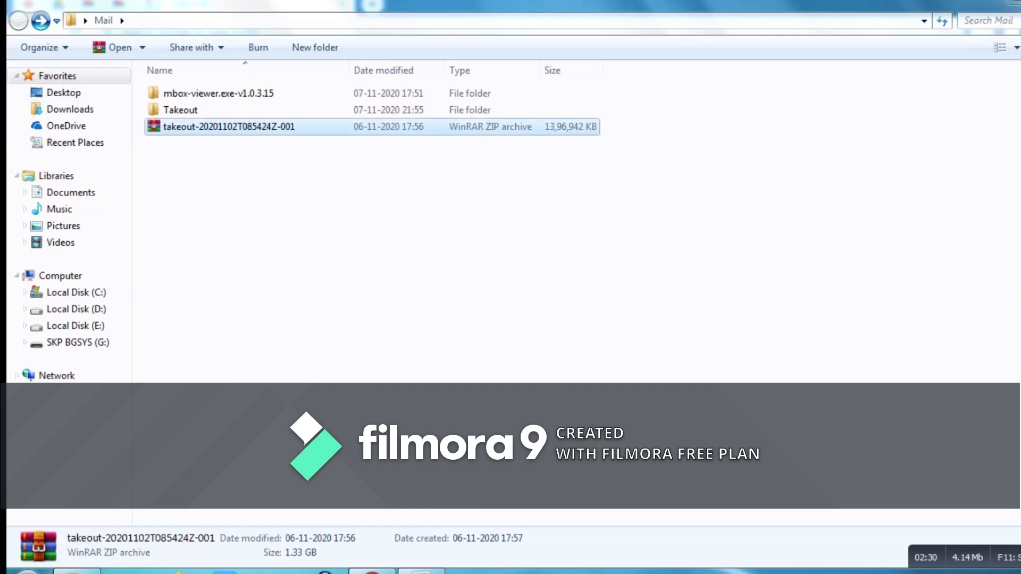
left_click(180, 110)
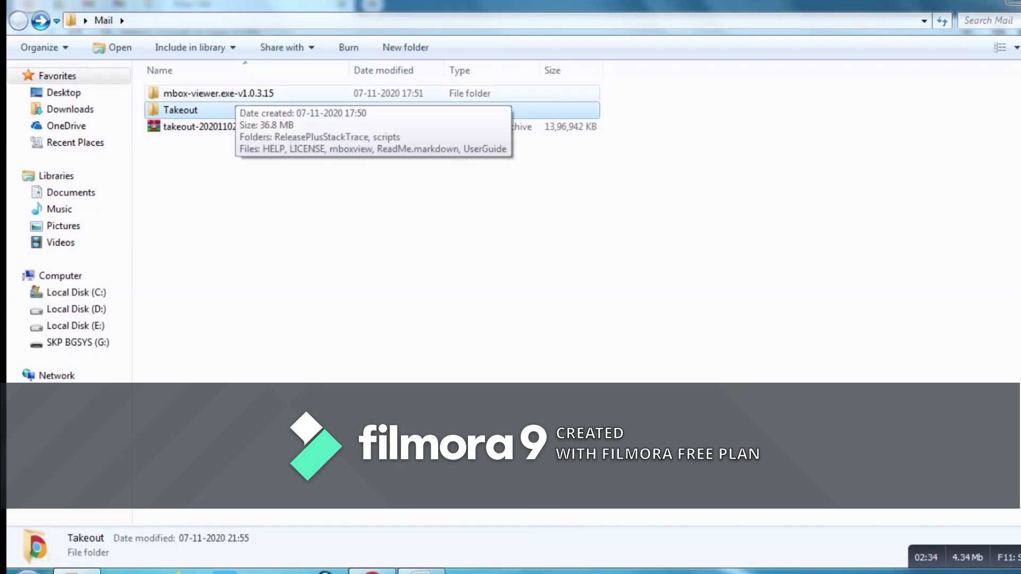
left_click(234, 94)
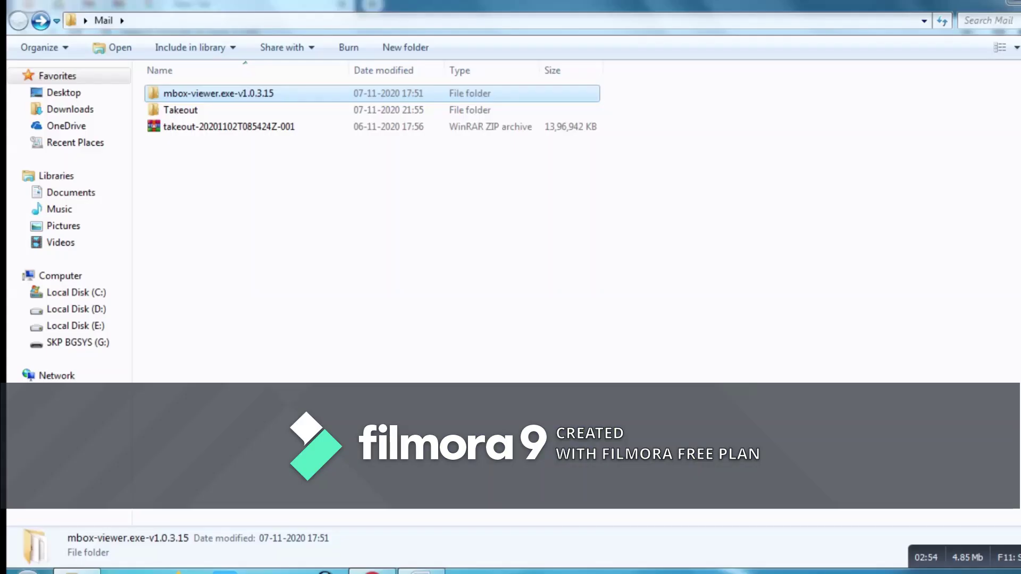
Launch mboxview from inside the mbox-viewer.exe-v1.0.3.15 folder.
key("Return")
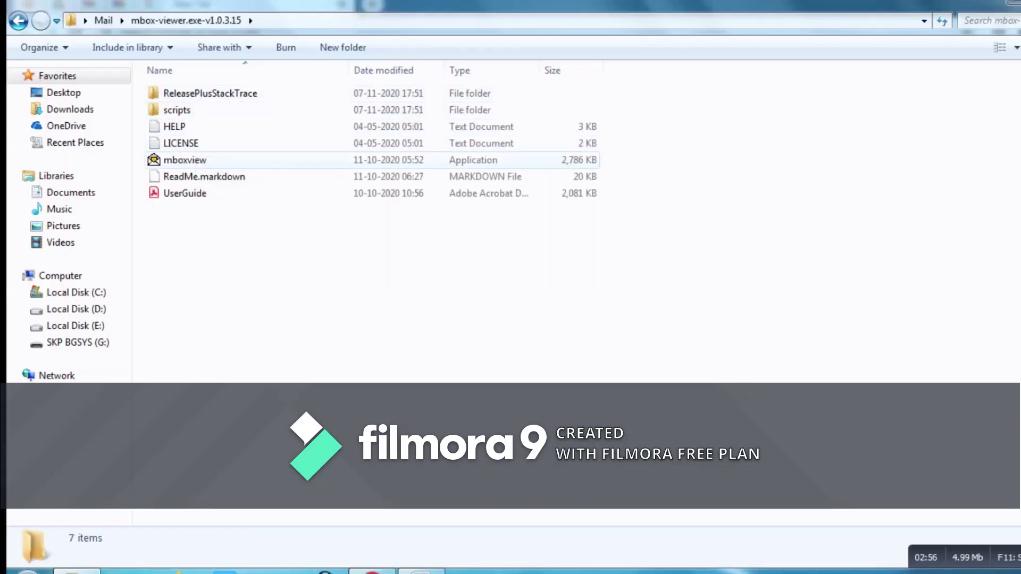
left_click(185, 160)
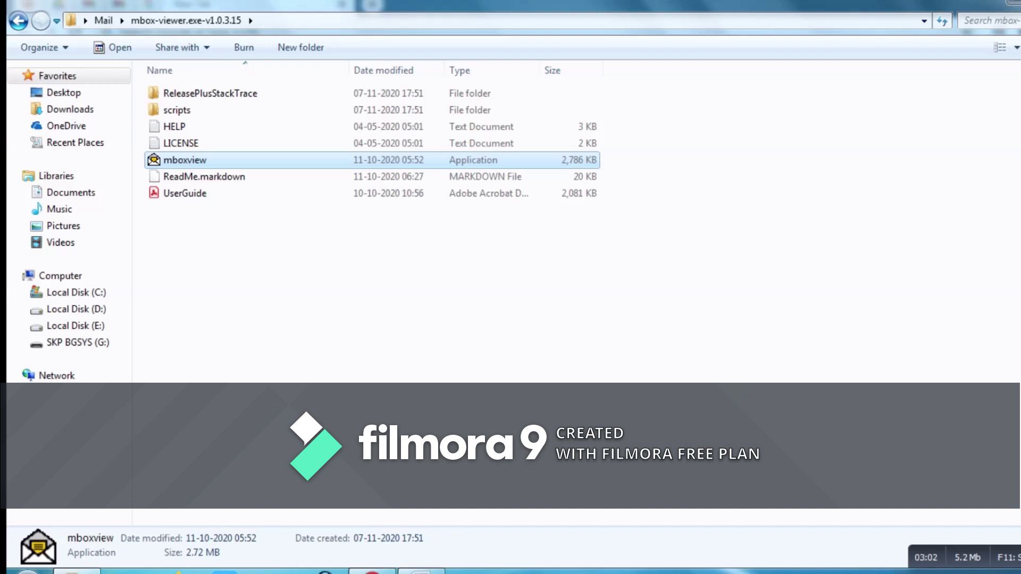
double_click(185, 160)
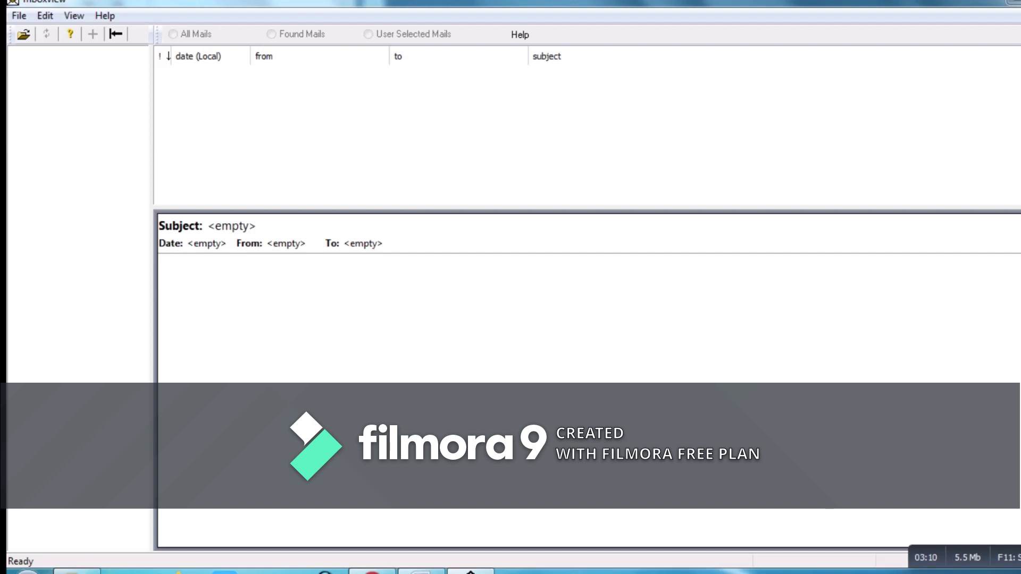
Use File > Select folder... to load the Mail subfolder under Mail > Takeout.
left_click(19, 16)
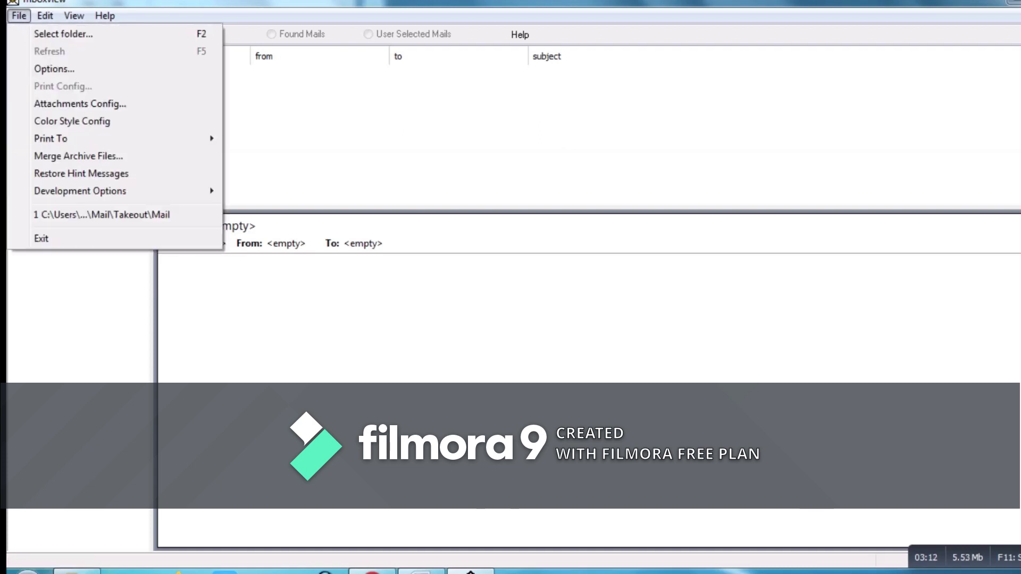
left_click(63, 34)
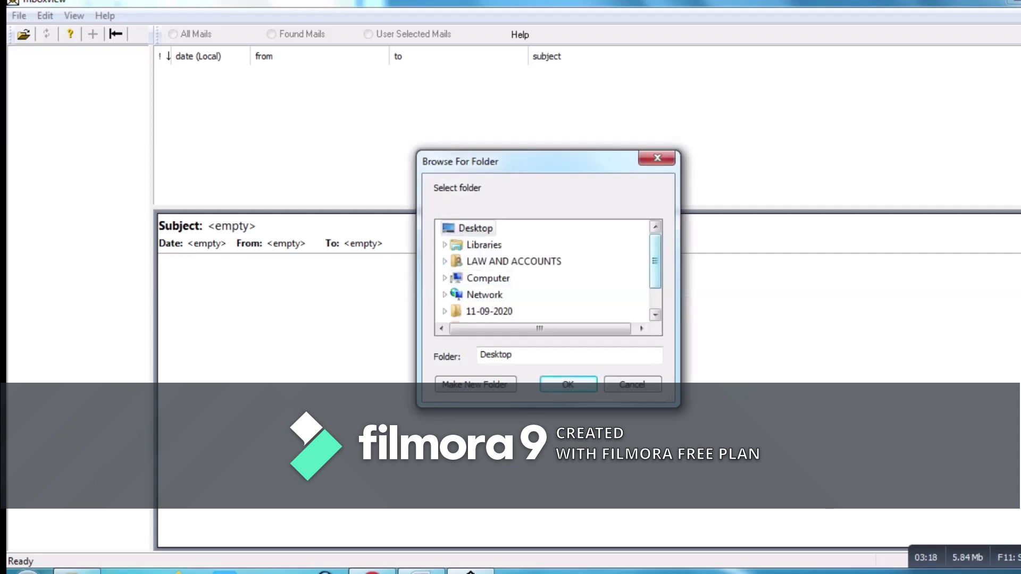
scroll(543, 271, "down", 2)
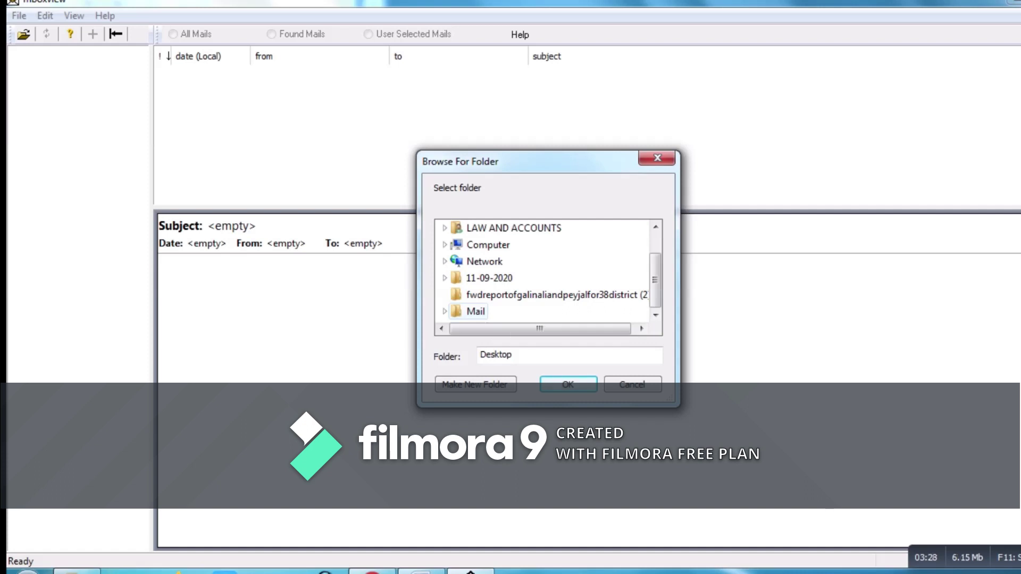
left_click(475, 311)
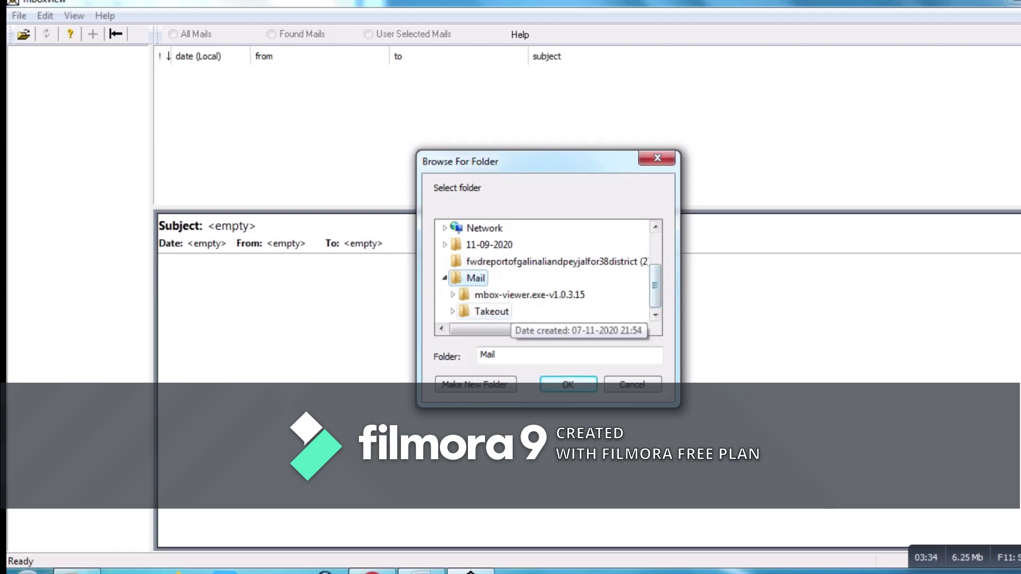
left_click(493, 312)
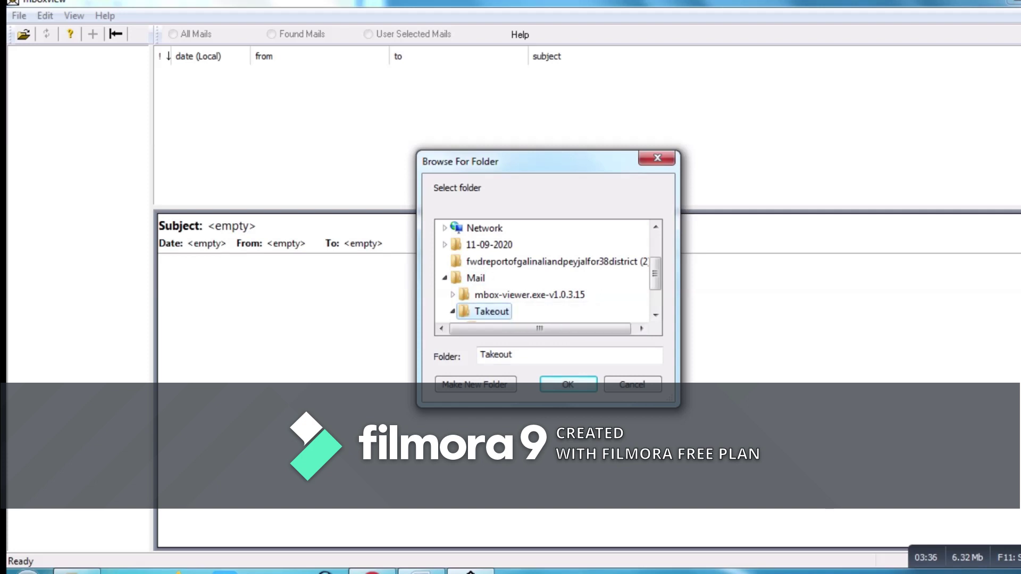
left_click_drag(655, 277, 655, 313)
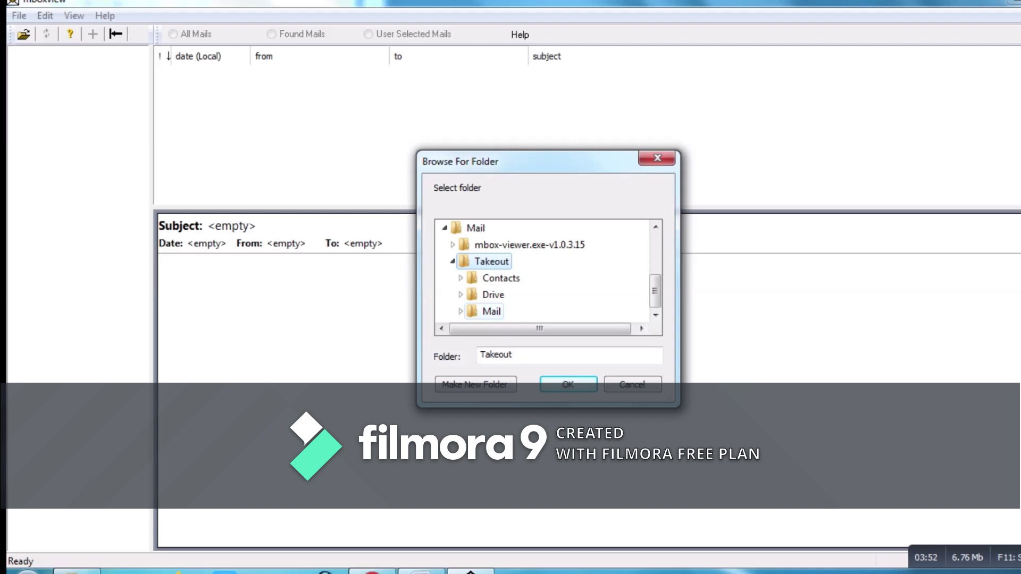
left_click(490, 312)
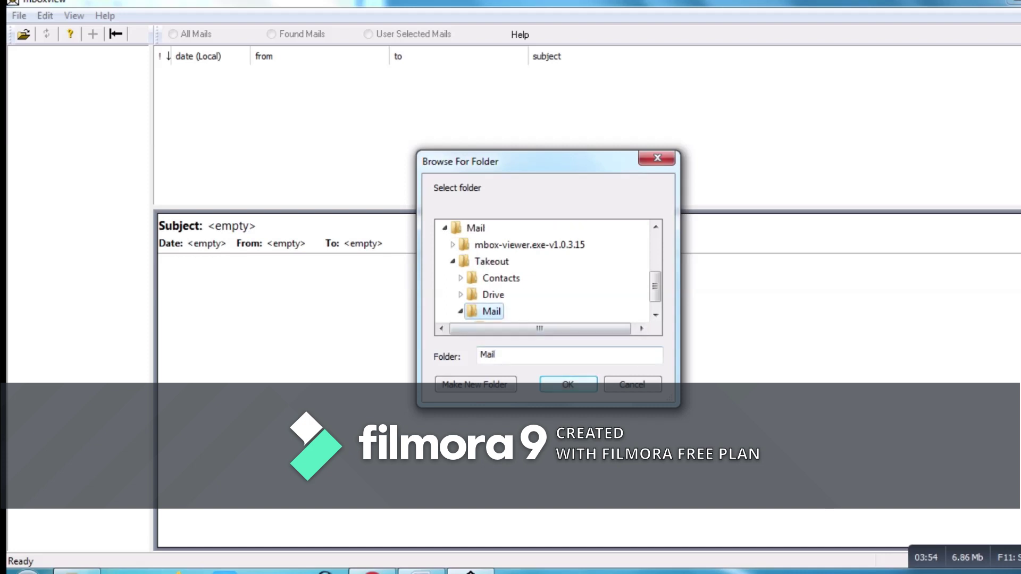
left_click(568, 385)
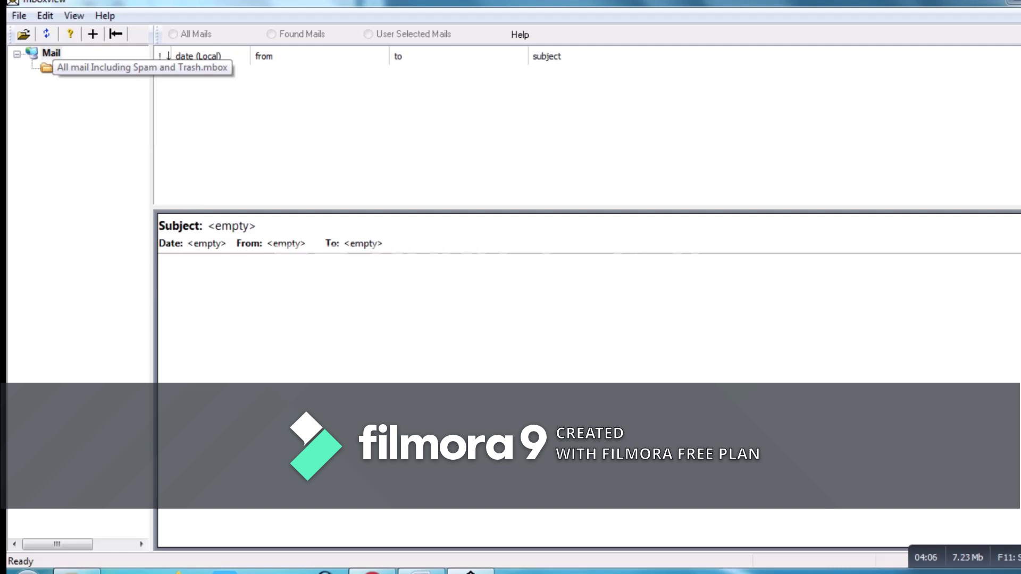
Open All mail Including Spam and Trash.mbox and accept building the inline image cache.
left_click(101, 68)
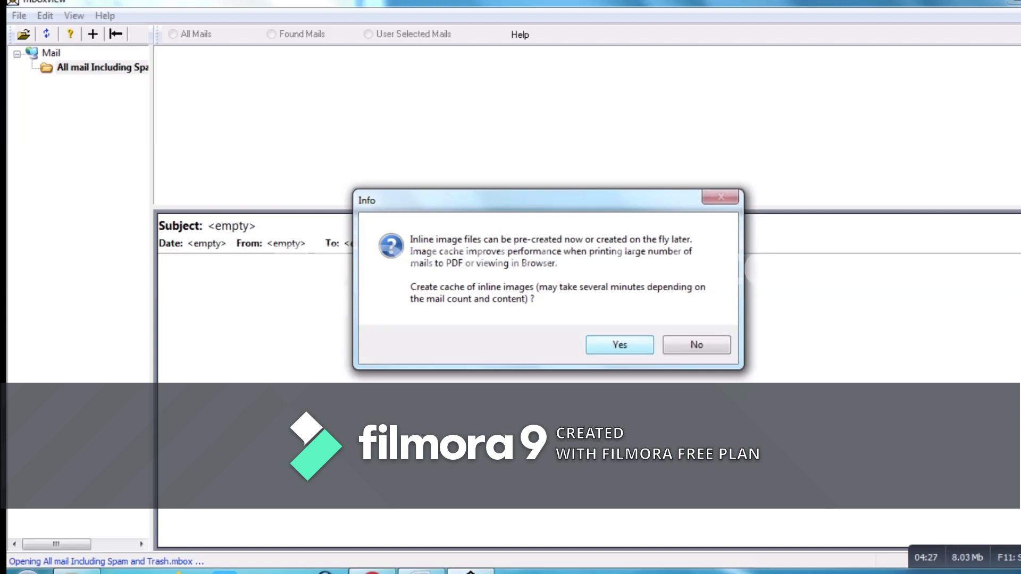
key("Return")
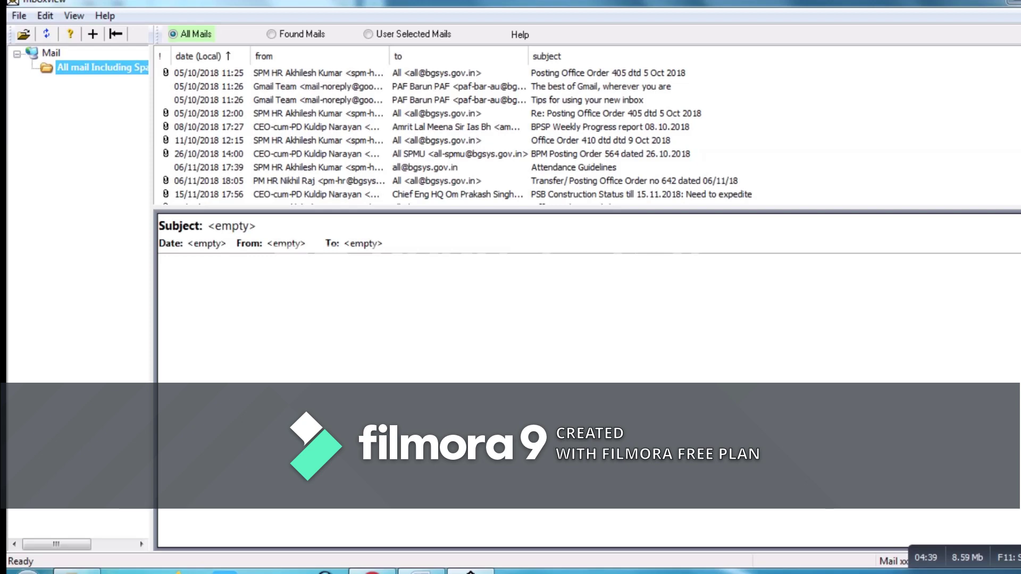
Sort emails by date (Local) newest first and open the 'Information under RTI' message.
left_click(198, 56)
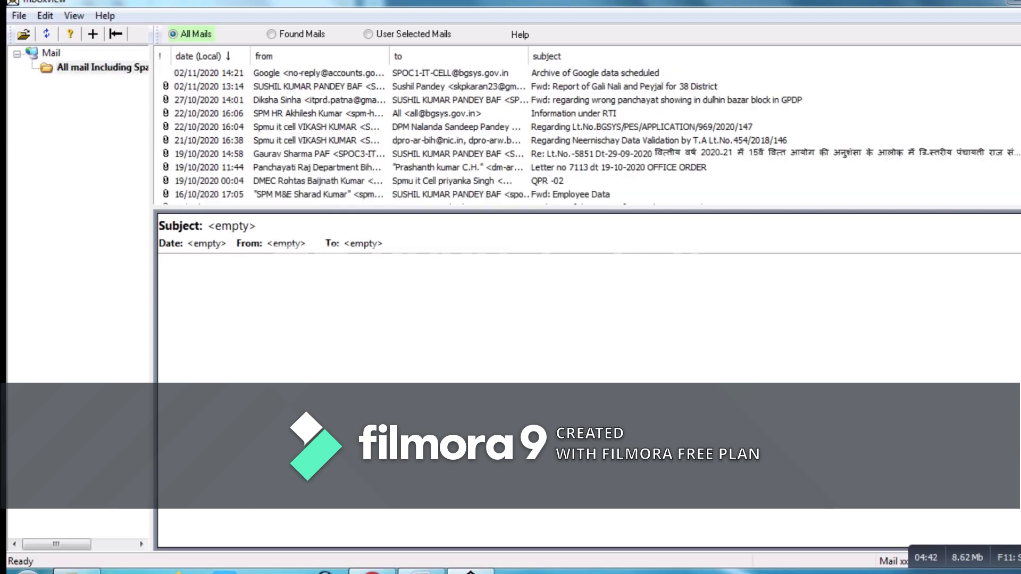
left_click(199, 56)
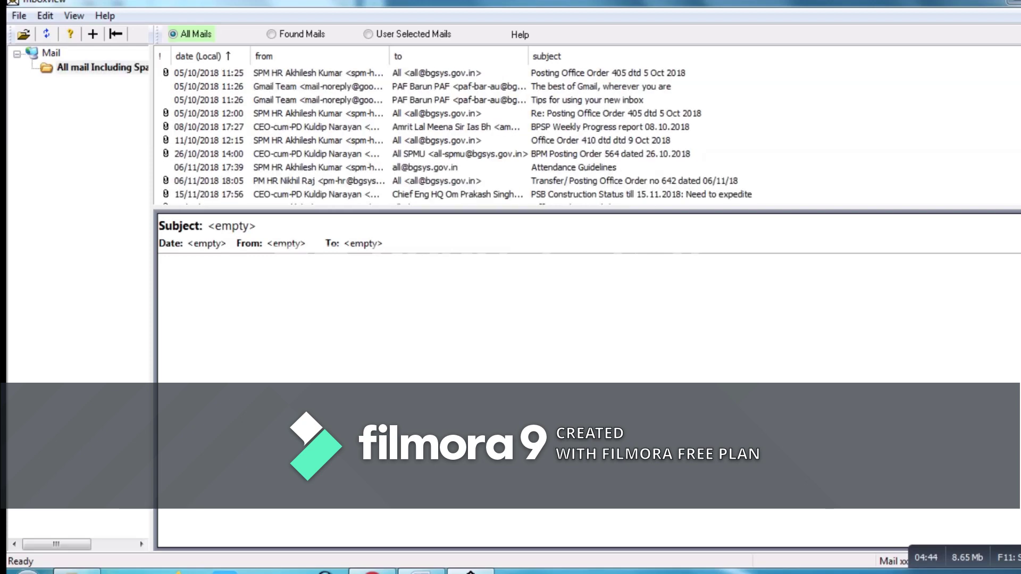
left_click(198, 56)
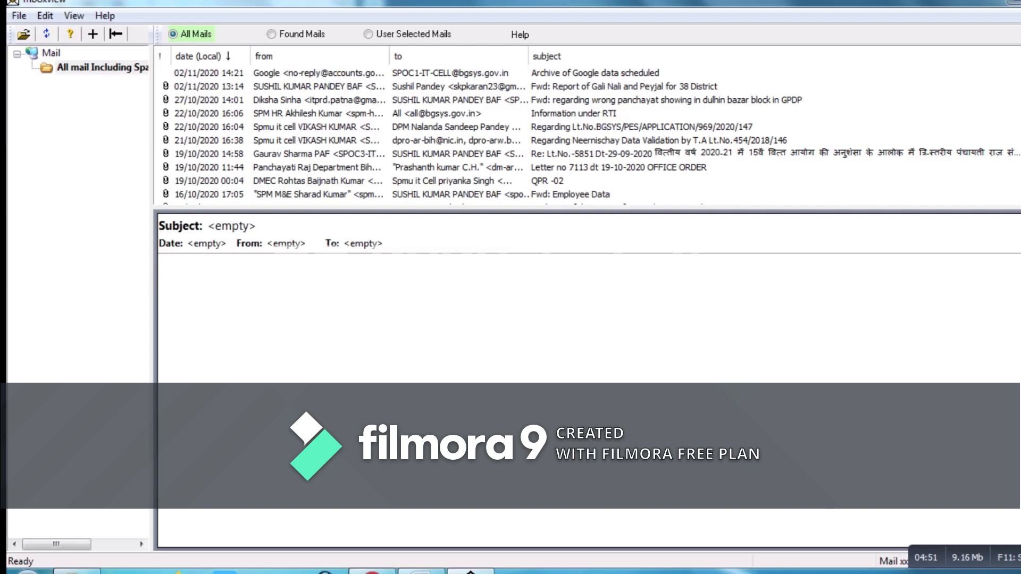
left_click(574, 113)
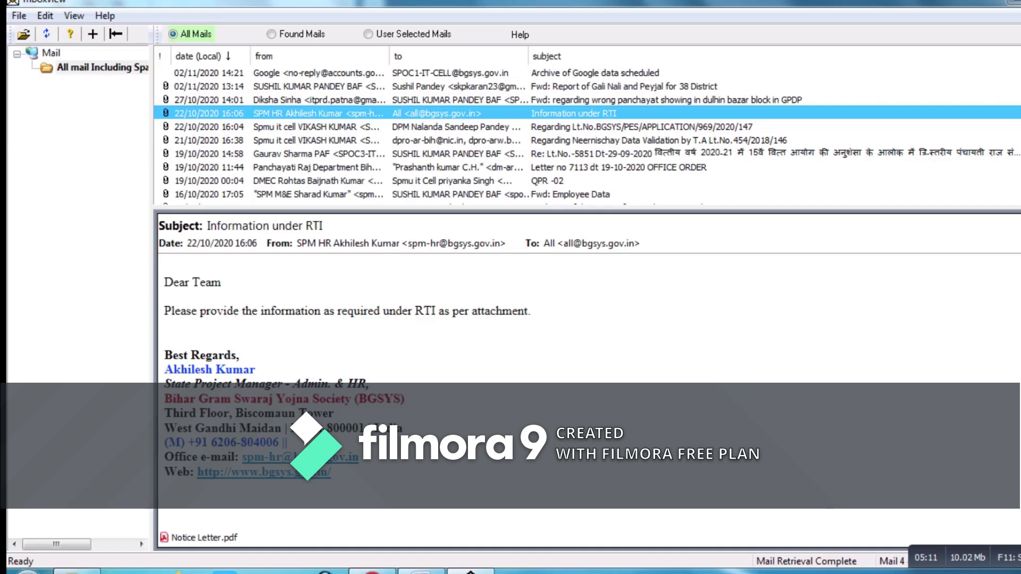
left_click(204, 538)
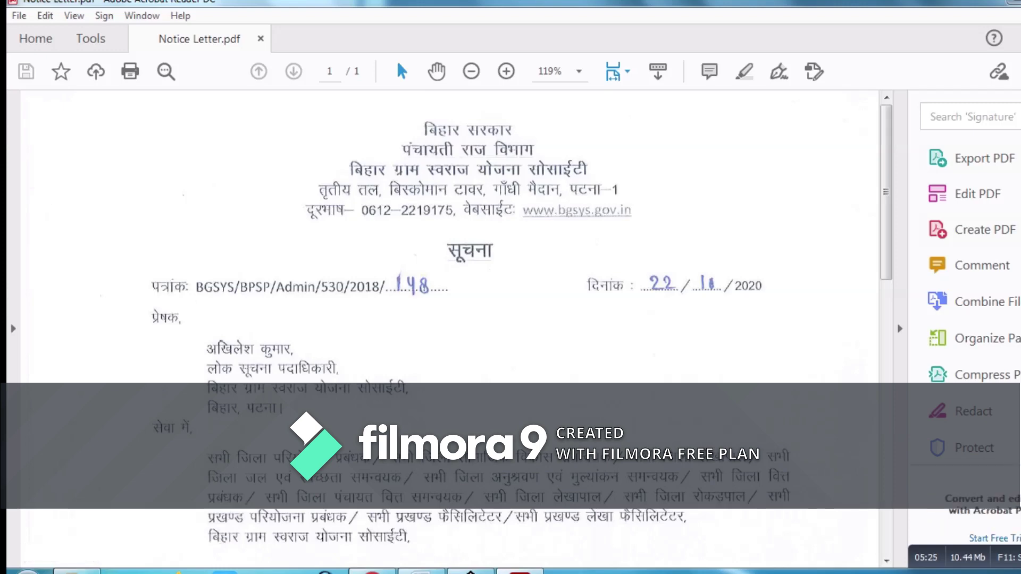
key("alt+F4")
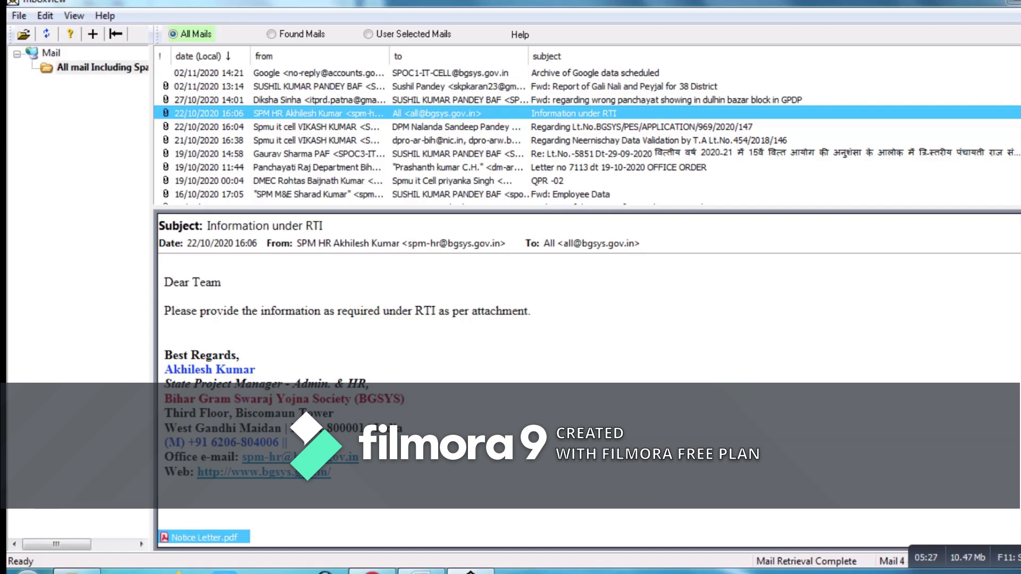